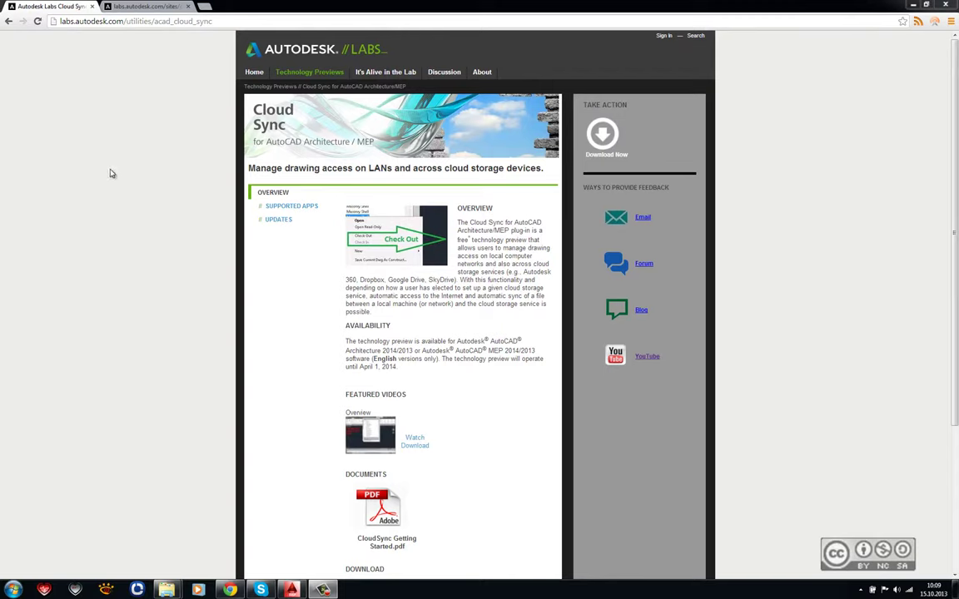
# Preview the Cloud Sync getting-started PDF, then open the AutodeskCloudSync desktop folder with both installers.
pyautogui.click(126, 10)
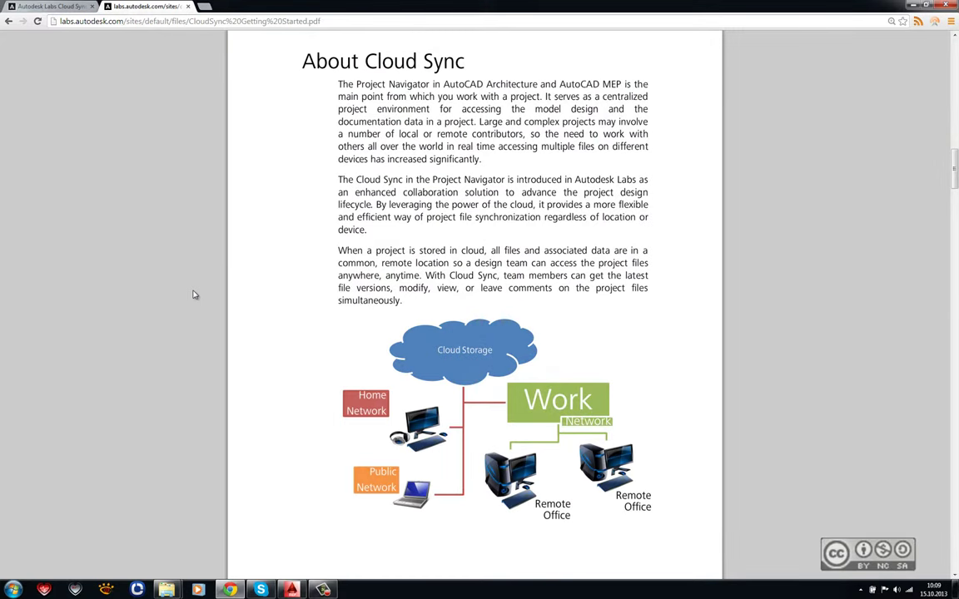
pyautogui.click(25, 5)
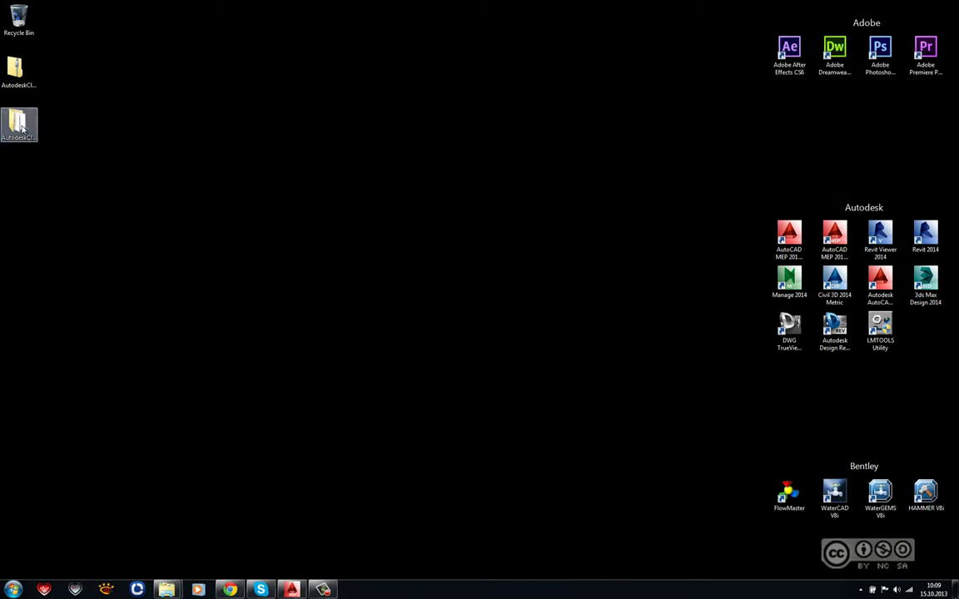
pyautogui.doubleClick(20, 124)
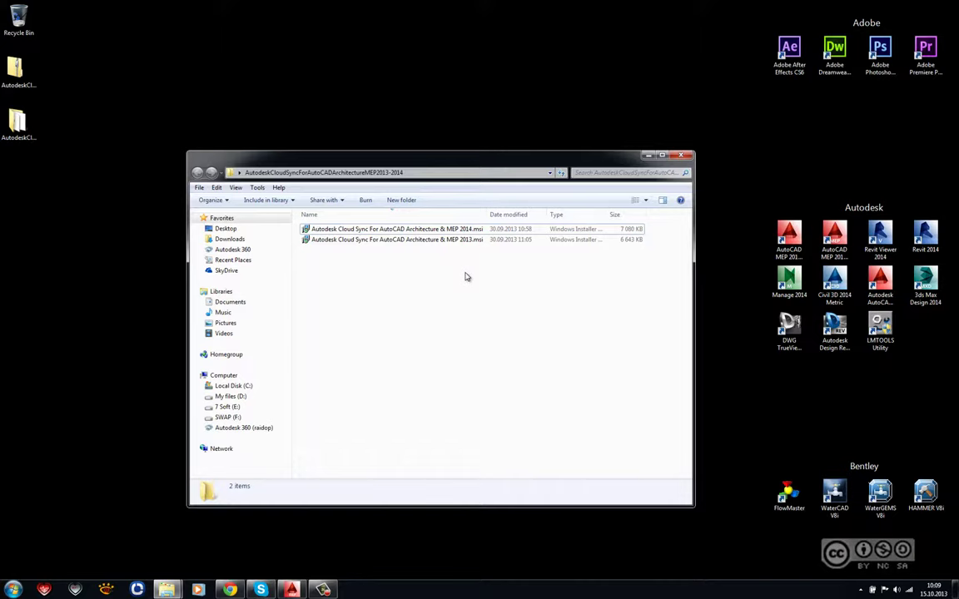
# Browse SkyDrive > Dokumendid > AutoCAD Architecture > Sample Project 2014 in Explorer, then close it.
pyautogui.hotkey('alt', 'F4')
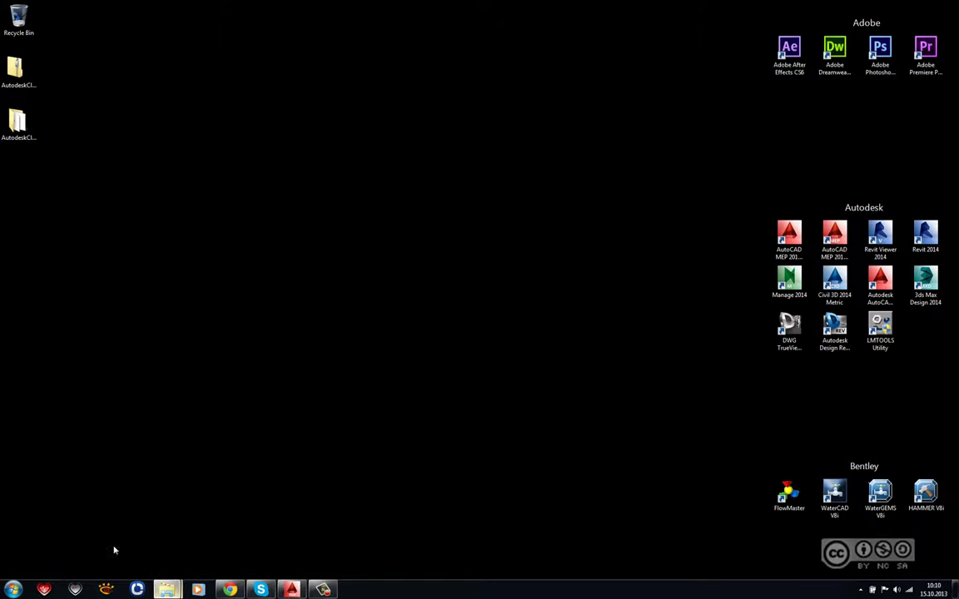
pyautogui.click(166, 589)
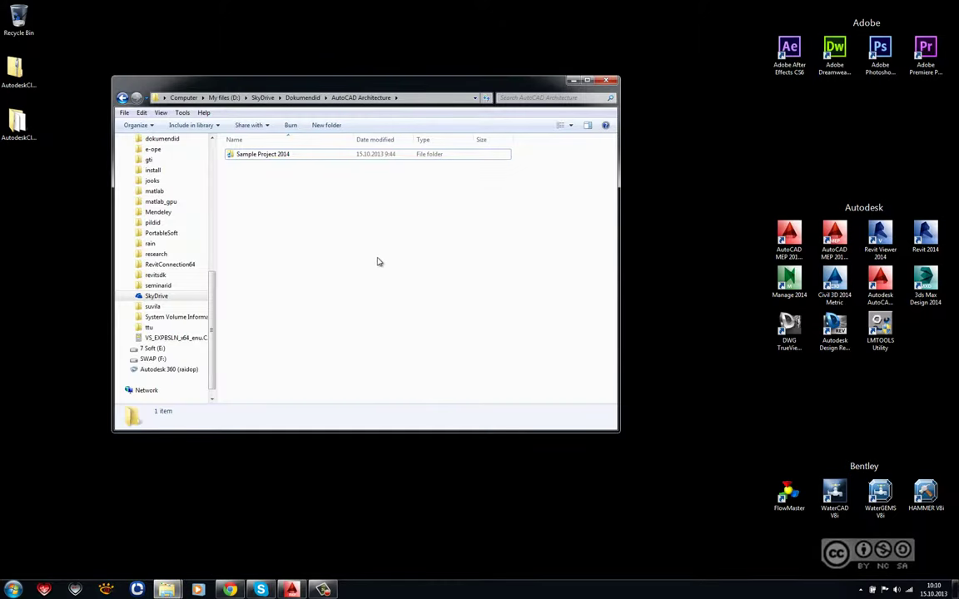
pyautogui.click(155, 297)
pyautogui.doubleClick(258, 164)
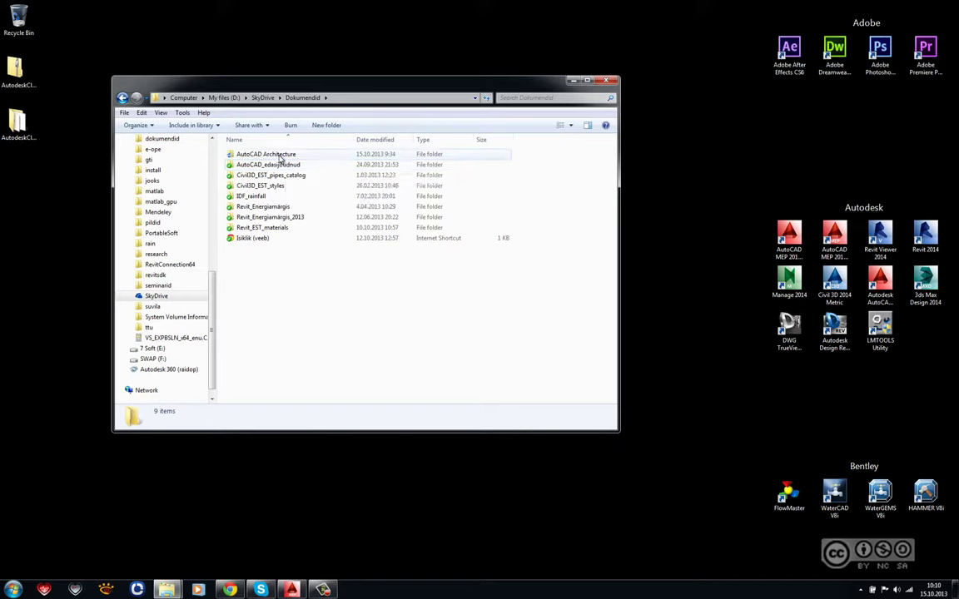
pyautogui.doubleClick(280, 159)
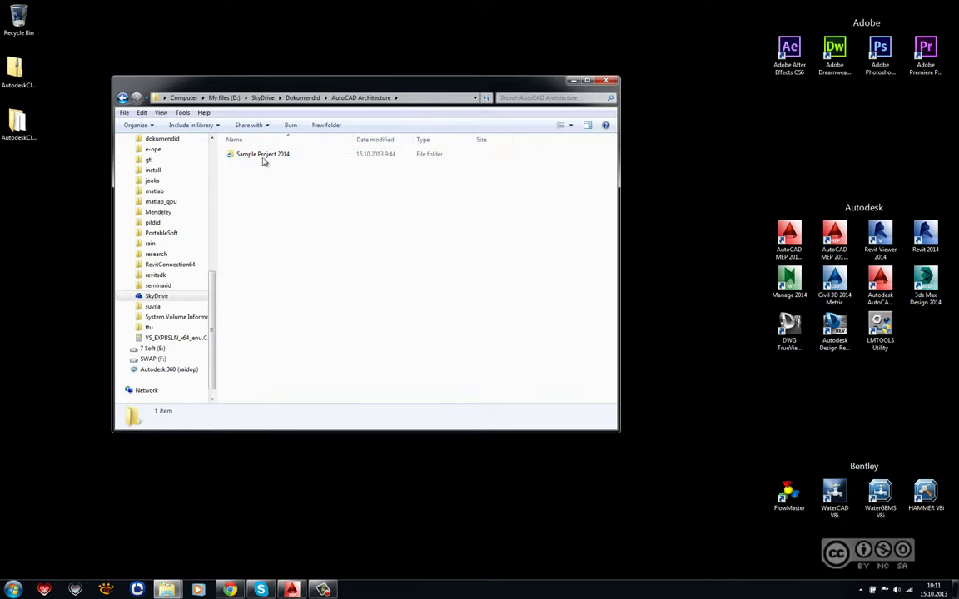
pyautogui.doubleClick(250, 155)
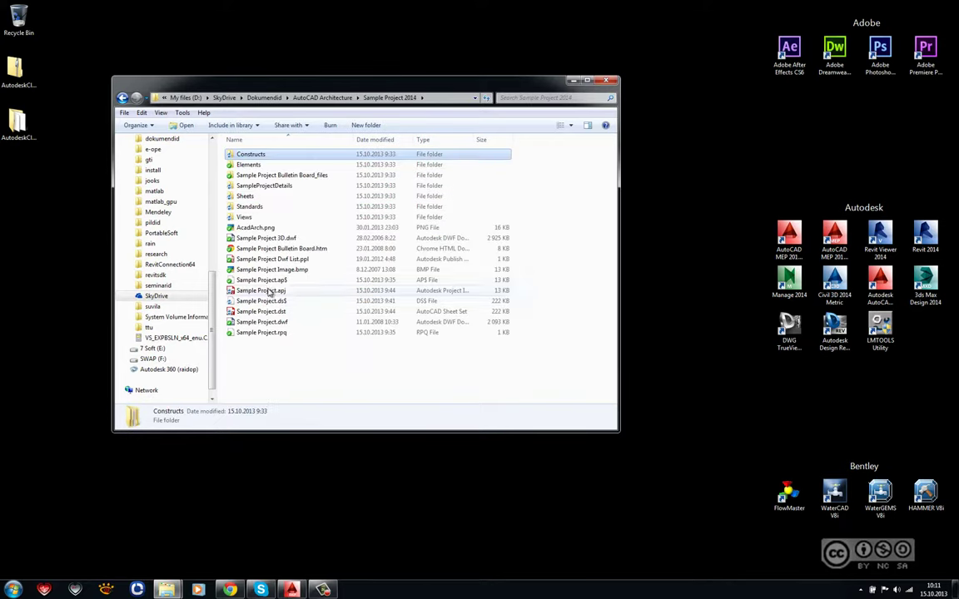
pyautogui.click(305, 378)
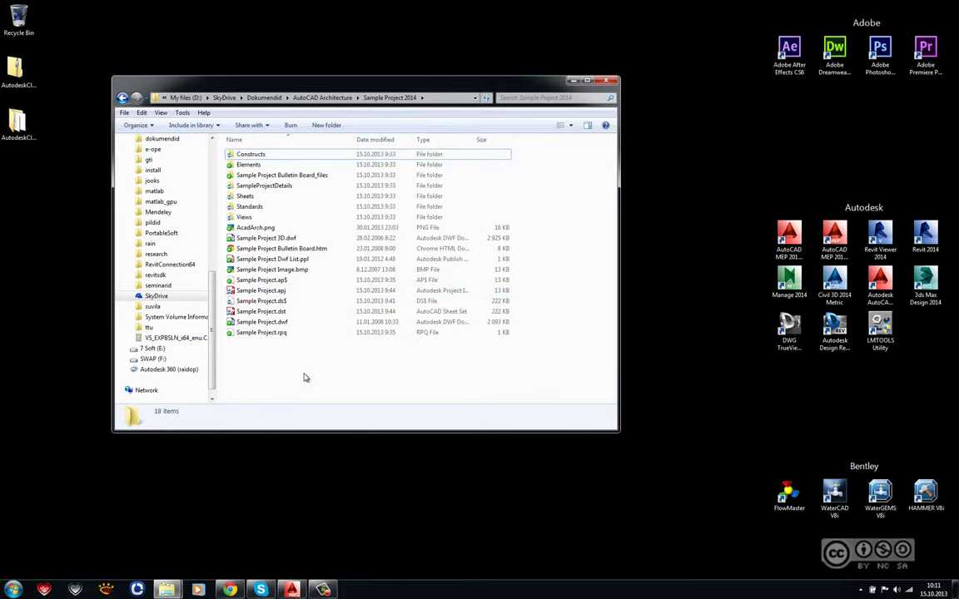
pyautogui.click(612, 80)
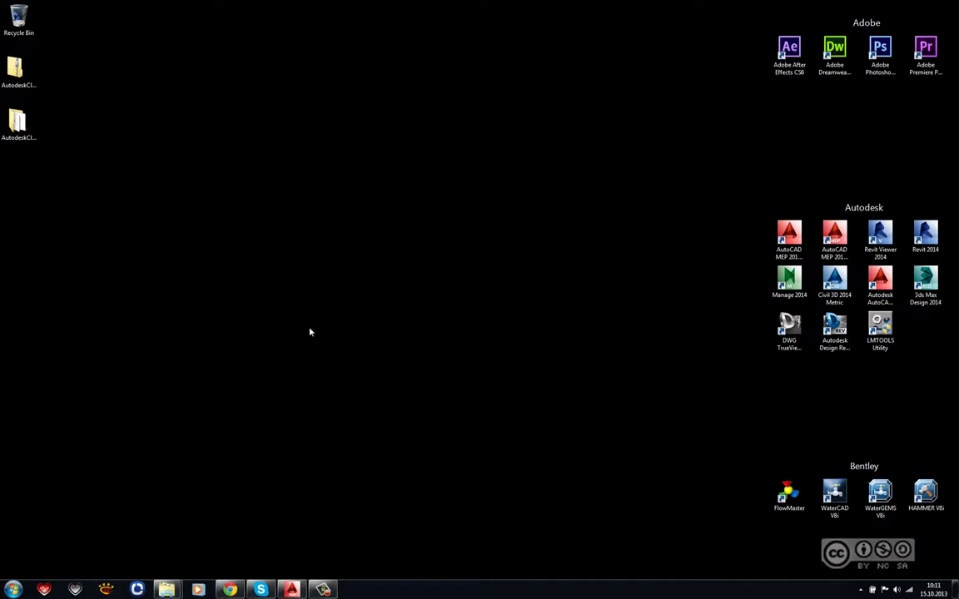
# In Project Browser, set SkyDrive's Dokumendid\AutoCAD Architecture\Sample Project 2014 as the current project.
pyautogui.click(291, 589)
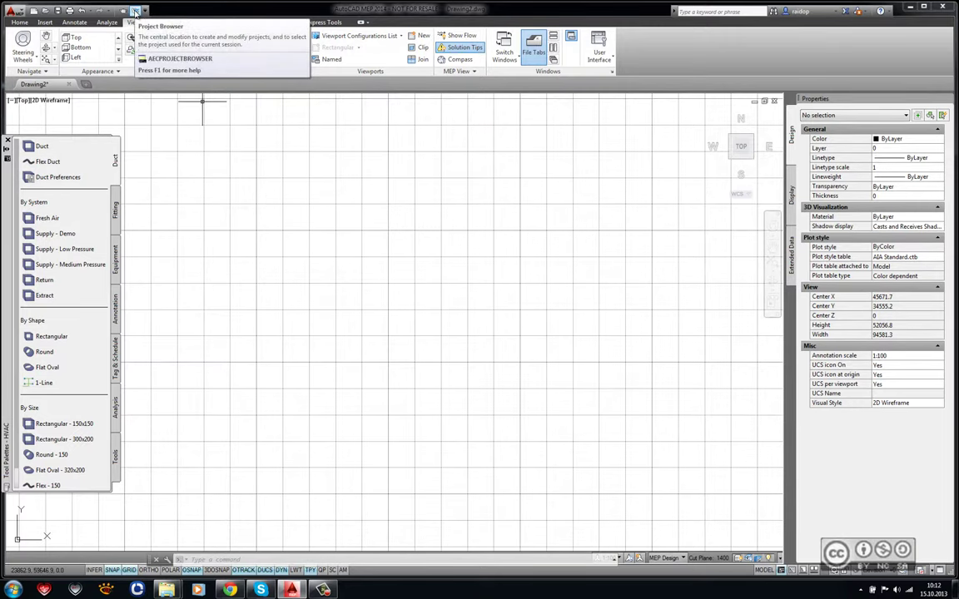
pyautogui.click(135, 12)
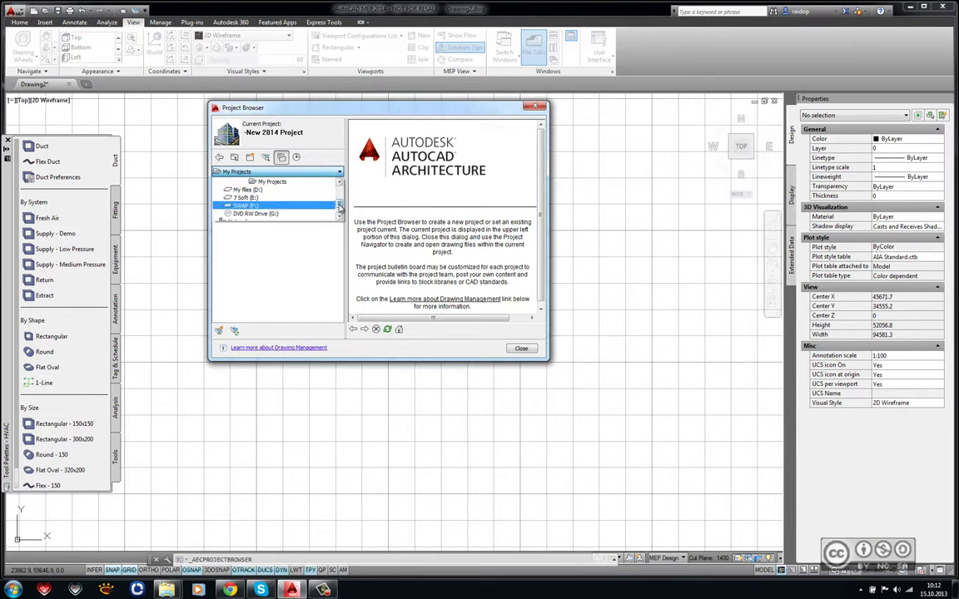
pyautogui.click(307, 188)
pyautogui.doubleClick(308, 253)
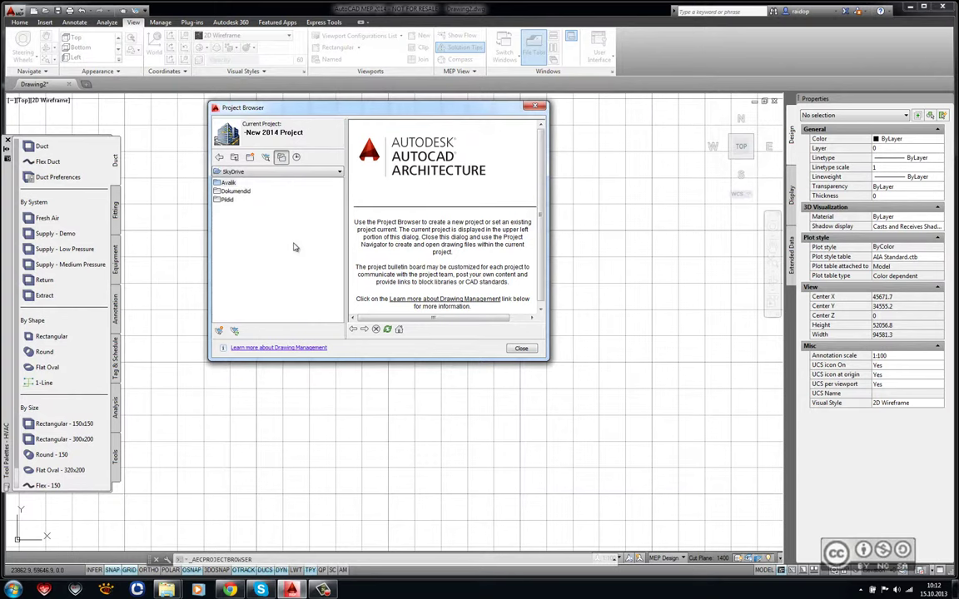
pyautogui.doubleClick(254, 206)
pyautogui.doubleClick(255, 206)
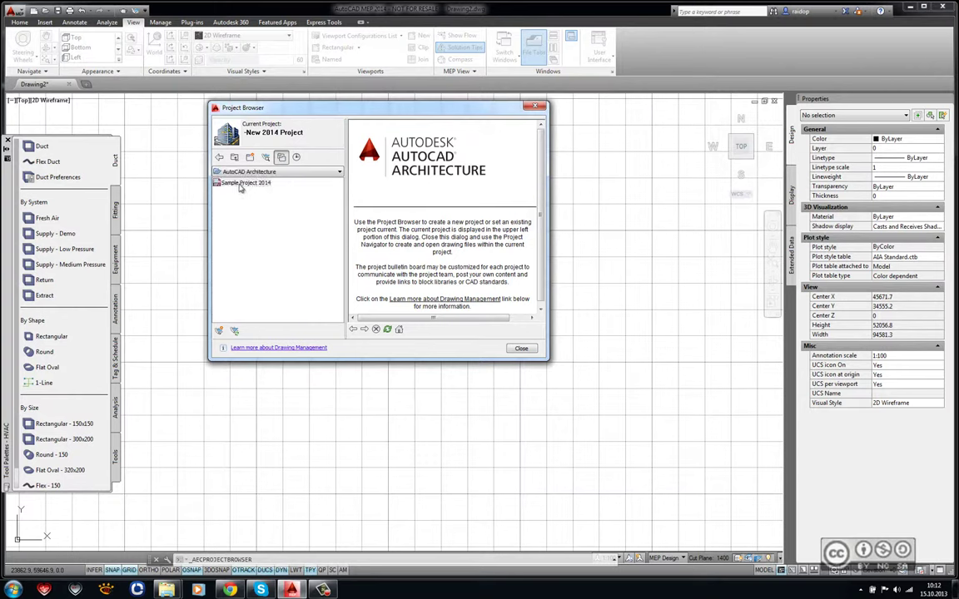
pyautogui.doubleClick(240, 184)
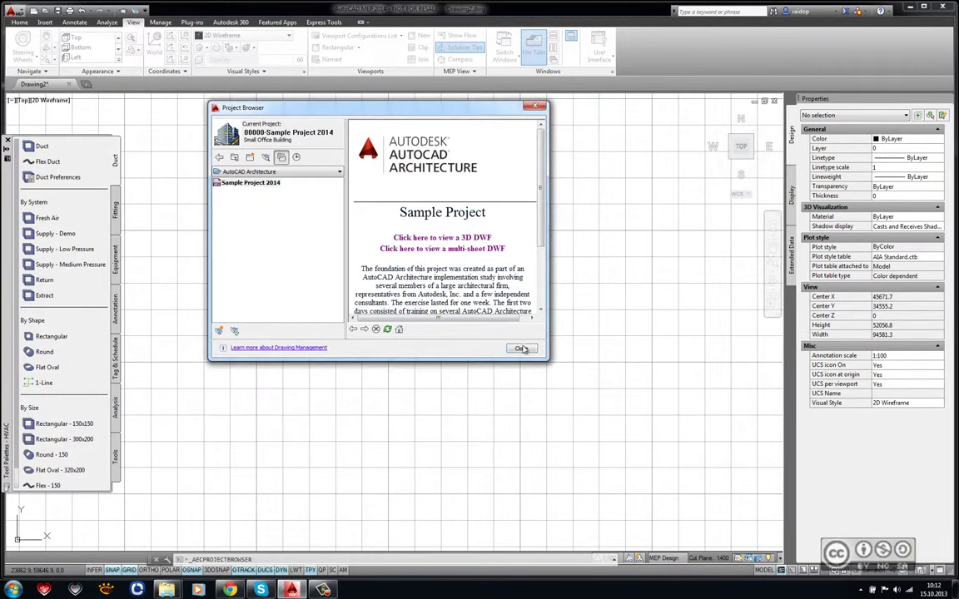
# Close Project Browser, refresh the project, and show its Constructs list (Architectural, General, Site, Structural…).
pyautogui.click(521, 349)
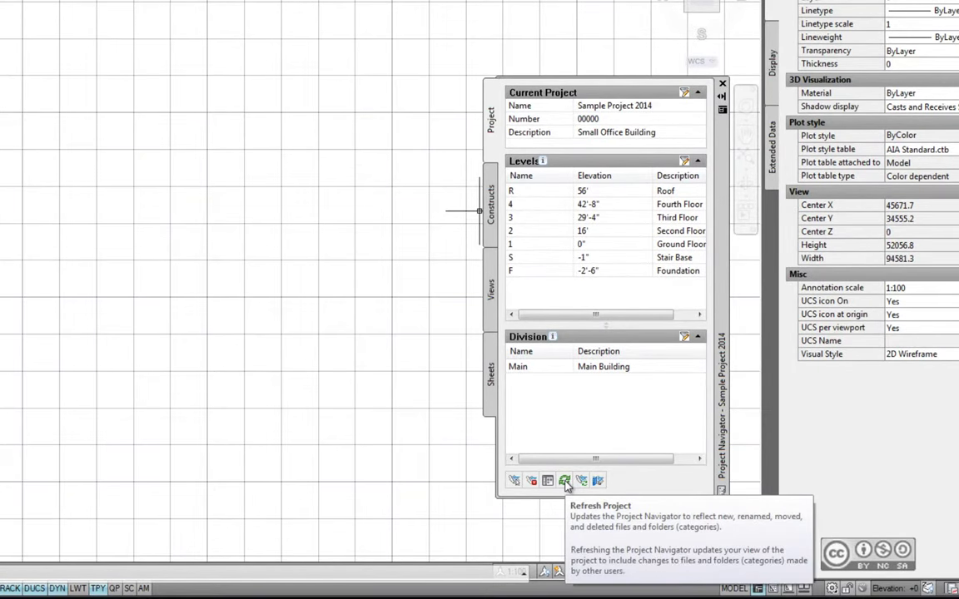
pyautogui.click(565, 482)
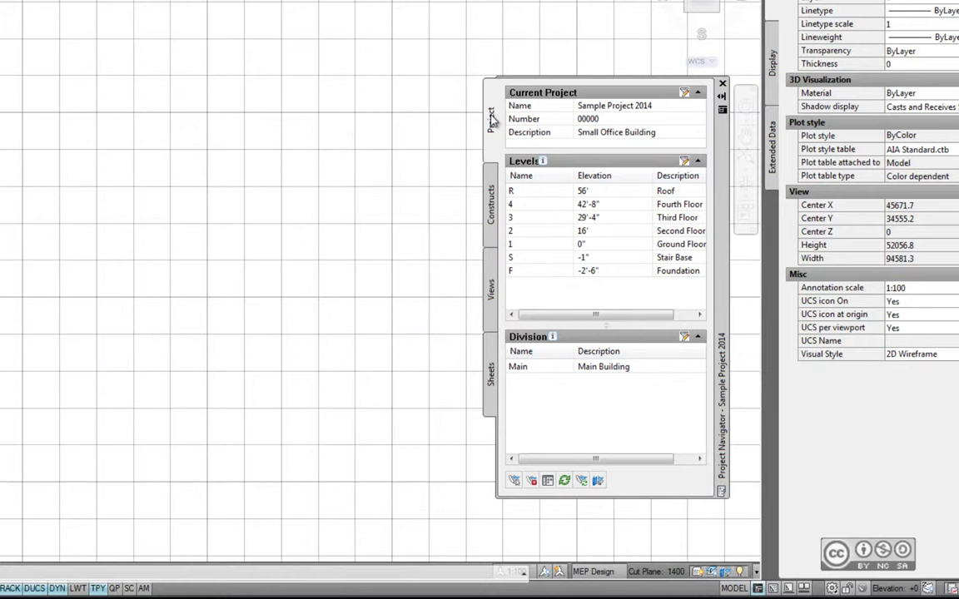
pyautogui.click(491, 195)
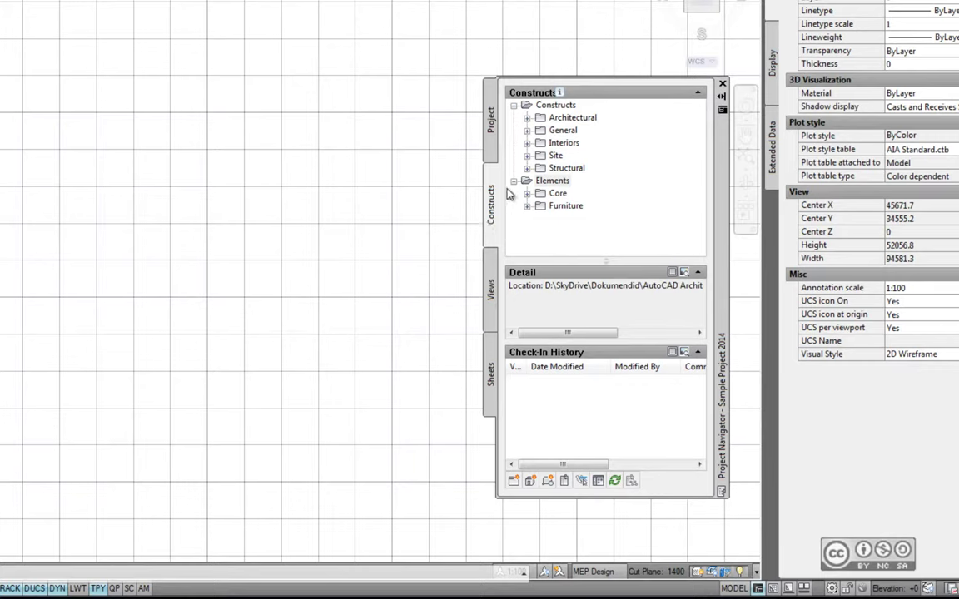
# Expand Site, view the Foundation Mass construct's Check Out action, then return to the Project tab.
pyautogui.click(533, 181)
pyautogui.click(526, 157)
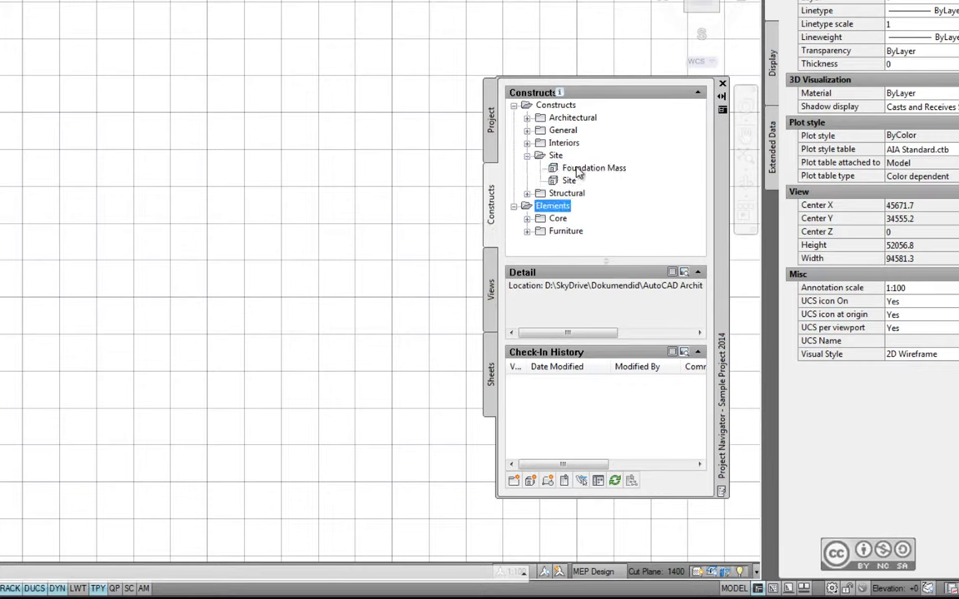
pyautogui.click(577, 169)
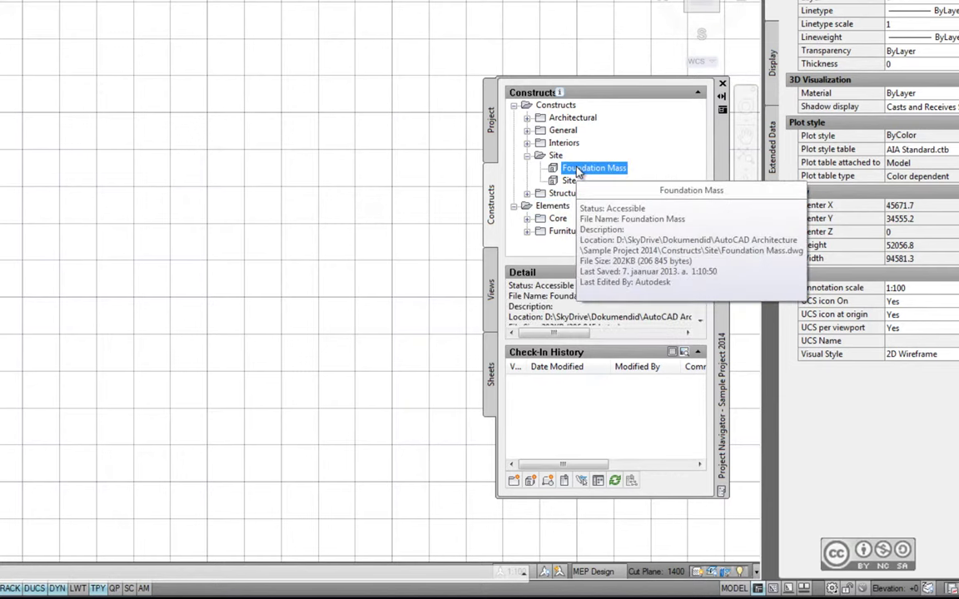
pyautogui.rightClick(578, 170)
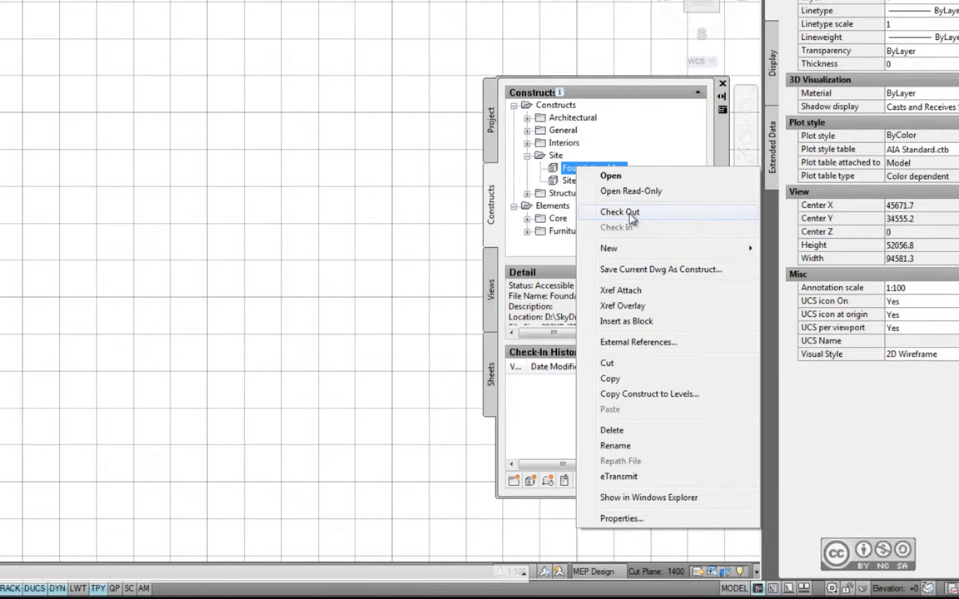
pyautogui.click(492, 134)
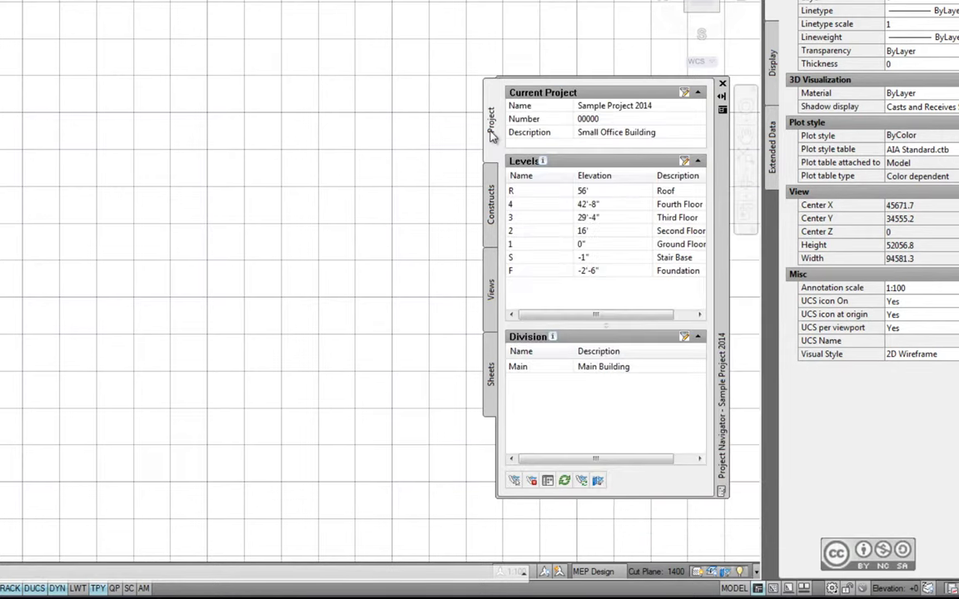
# Review Project Properties check-in options (Maximum Backups 10, Comments Yes) and cancel without changes.
pyautogui.click(684, 92)
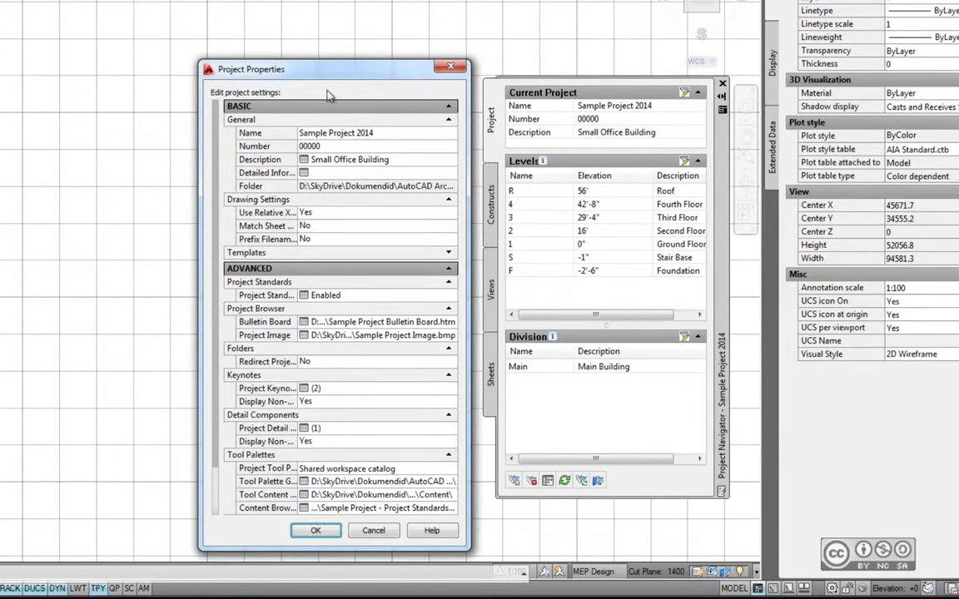
pyautogui.scroll(-2, 215, 474)
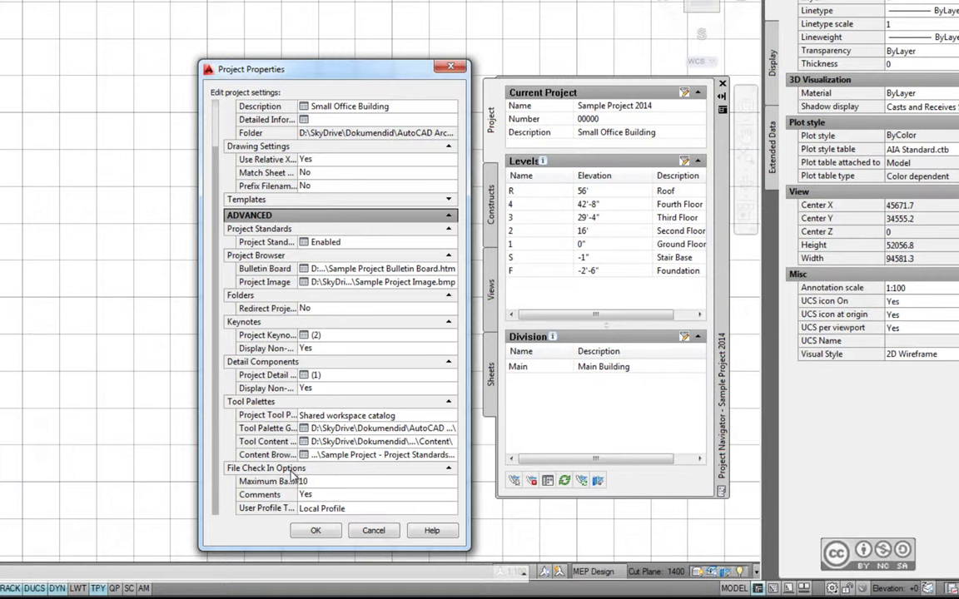
pyautogui.moveTo(298, 481); pyautogui.dragTo(325, 482)
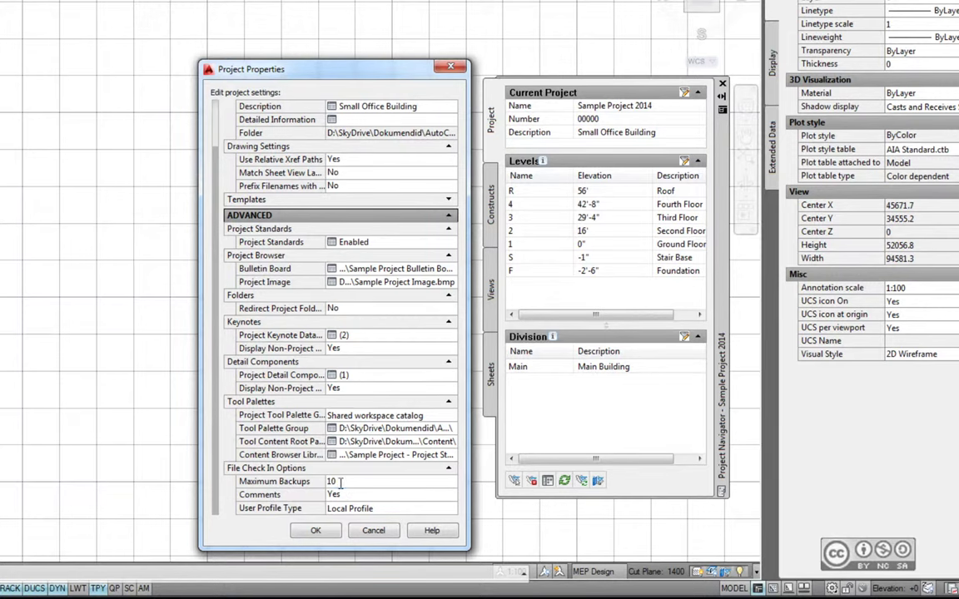
pyautogui.click(337, 485)
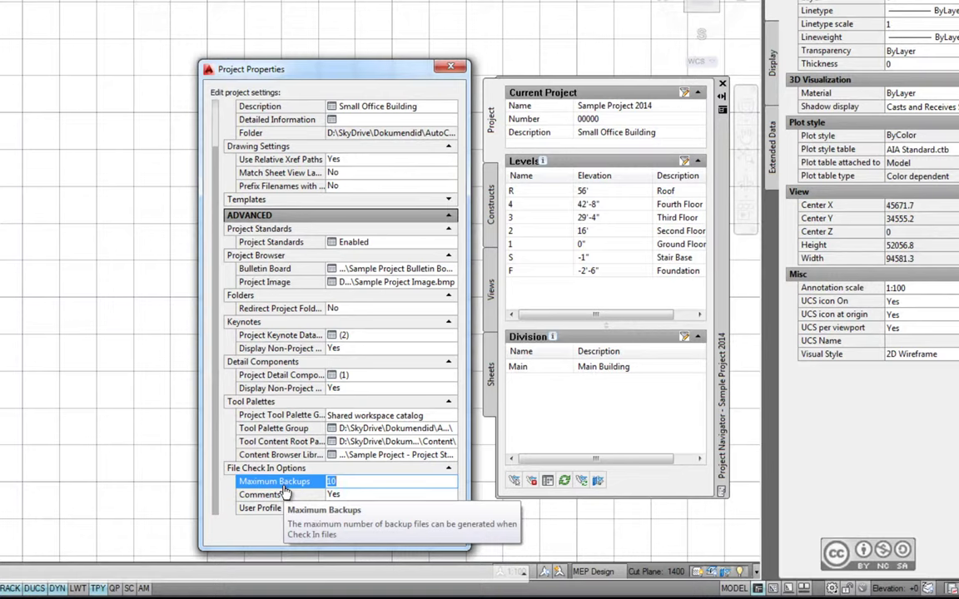
pyautogui.click(278, 495)
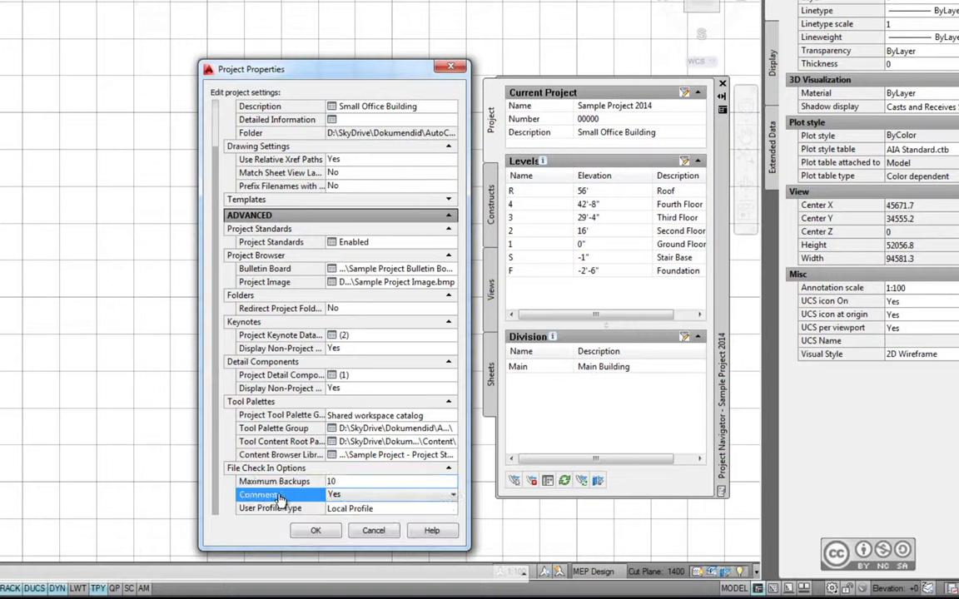
pyautogui.click(350, 497)
pyautogui.click(349, 497)
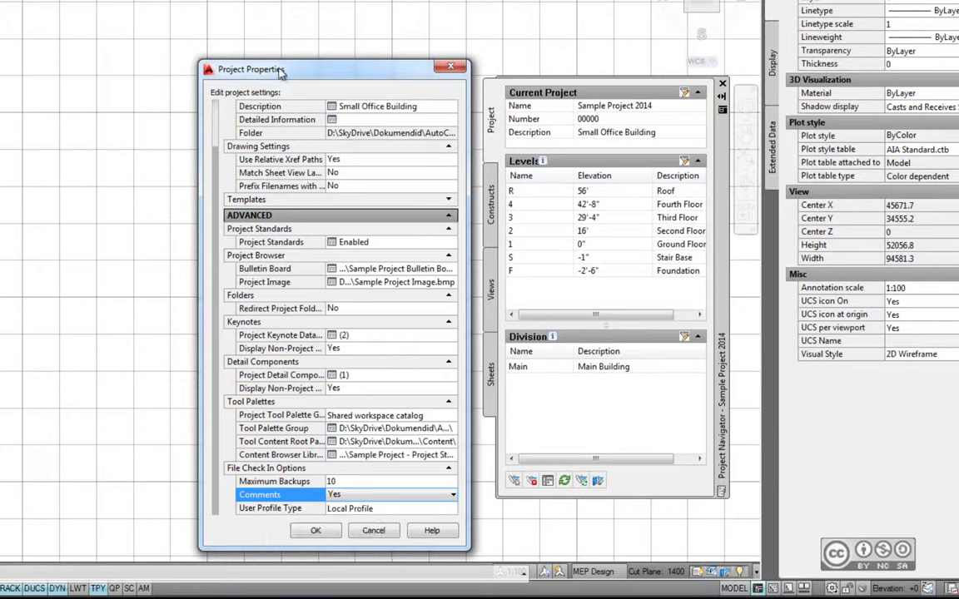
pyautogui.click(374, 533)
pyautogui.click(379, 530)
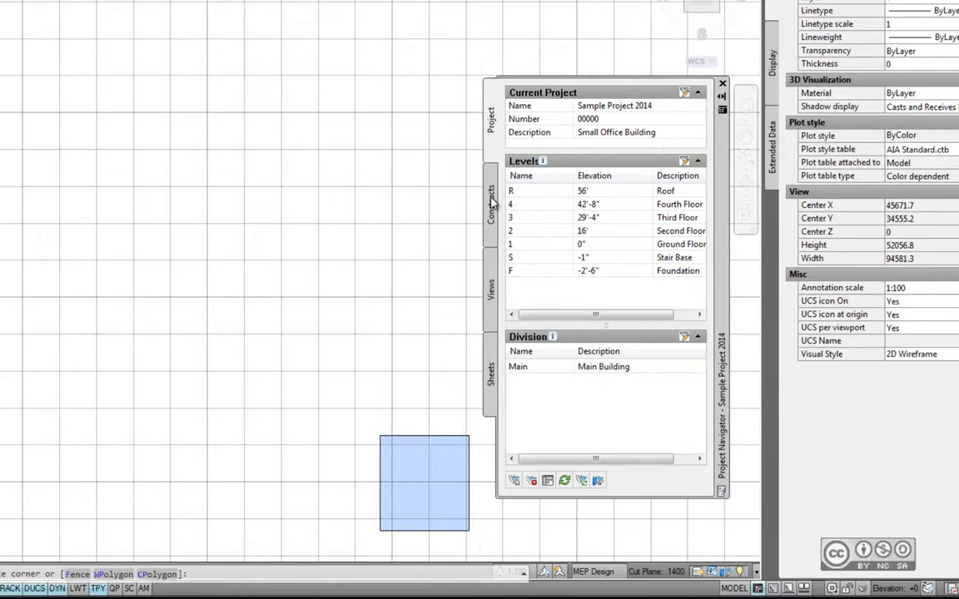
# Check out the Foundation Mass construct under Site from the Constructs tab.
pyautogui.click(492, 202)
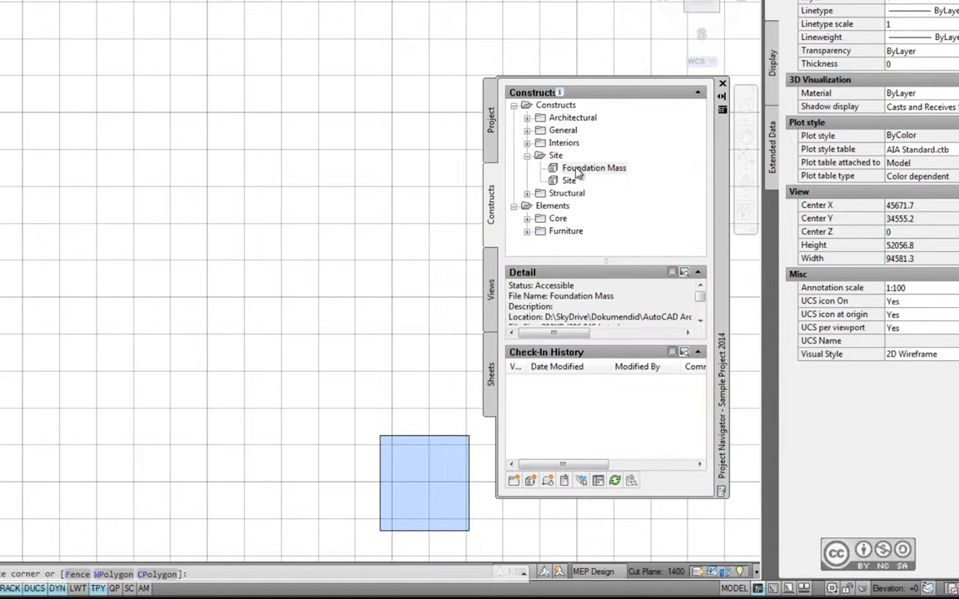
pyautogui.moveTo(593, 168)
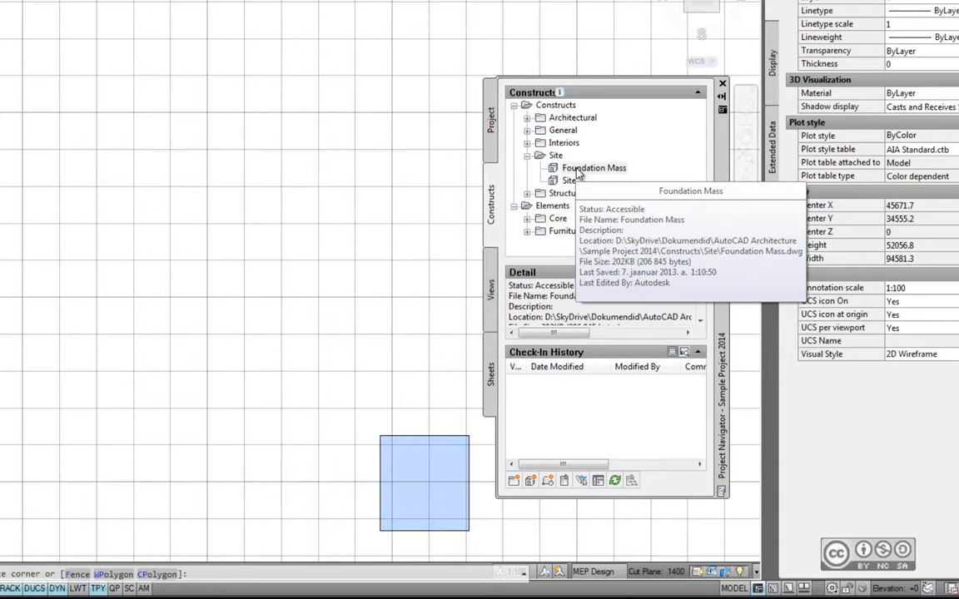
pyautogui.press('Escape')
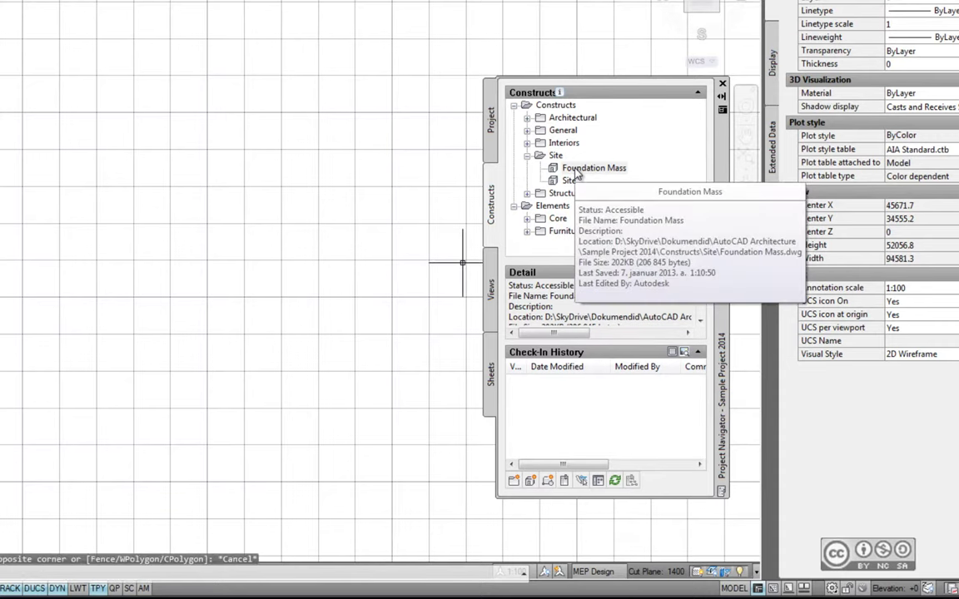
pyautogui.rightClick(585, 169)
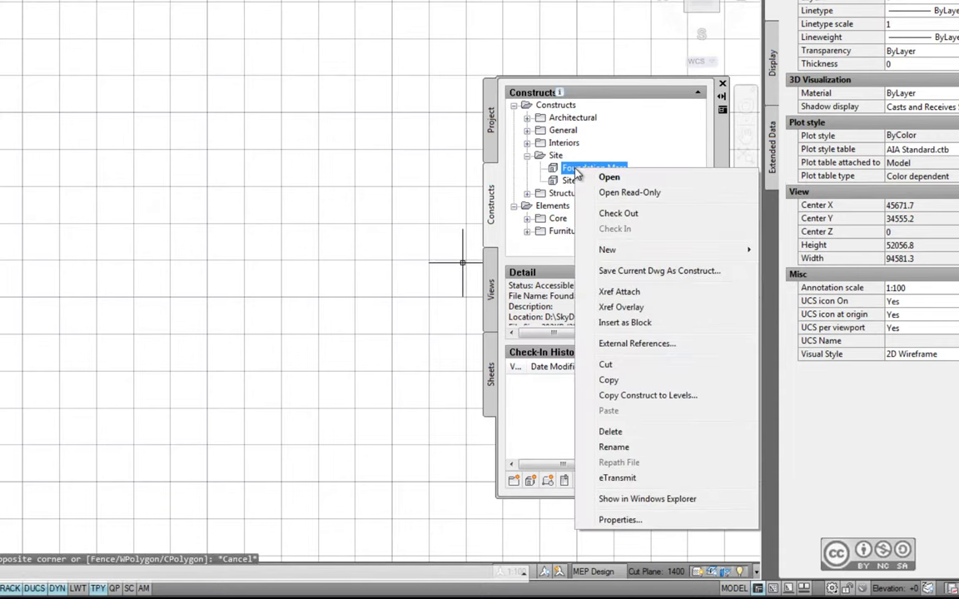
pyautogui.click(631, 214)
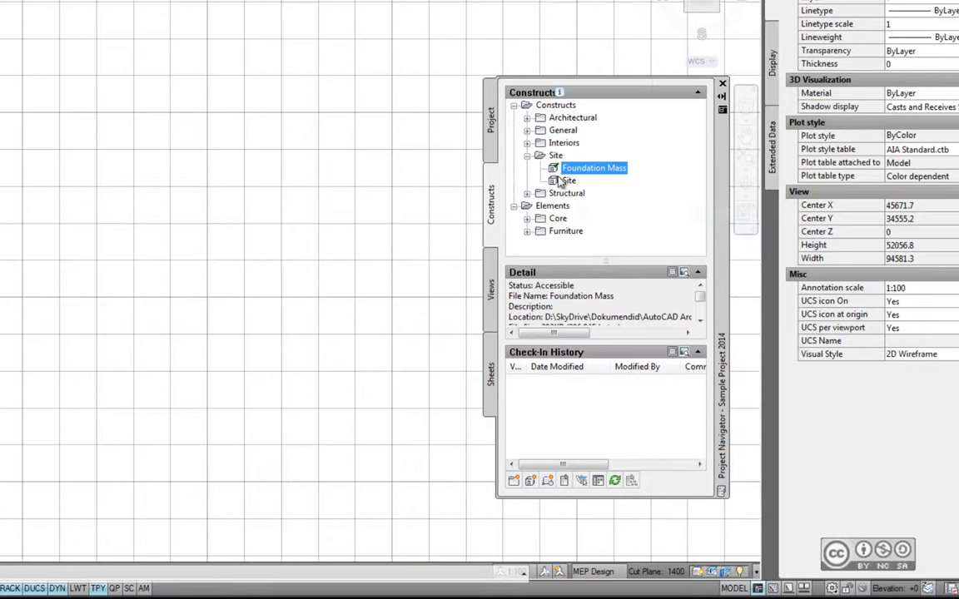
pyautogui.moveTo(553, 168)
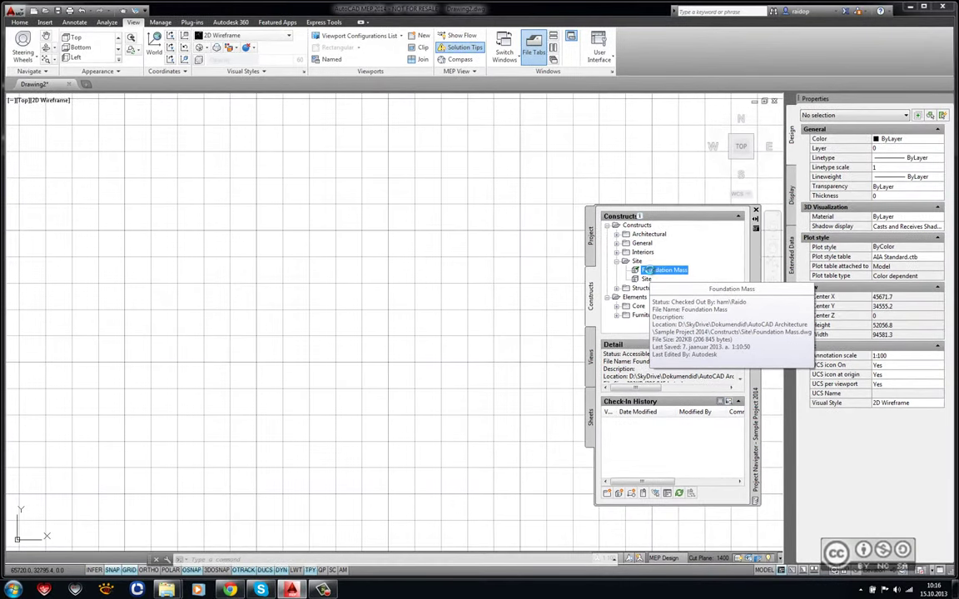
# Open the Foundation Mass drawing and drag the notch's bottom edge grip lower to deepen it.
pyautogui.doubleClick(645, 270)
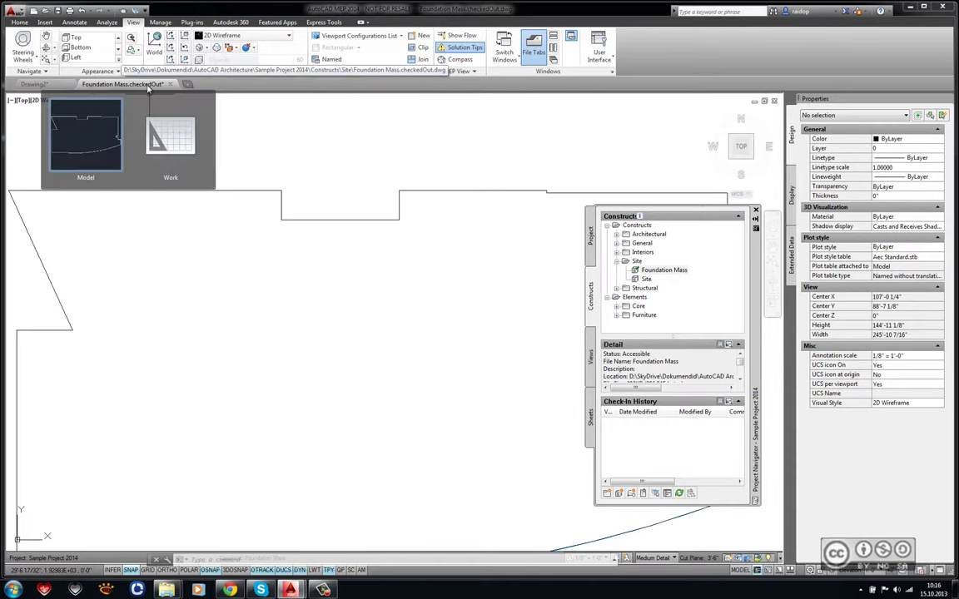
pyautogui.click(319, 223)
pyautogui.scroll(2, 332, 265)
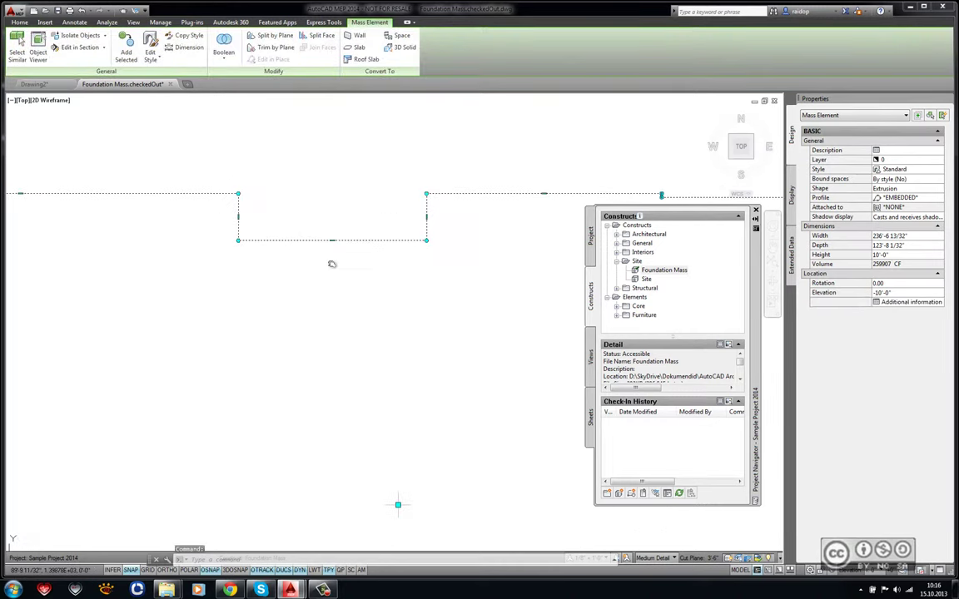
pyautogui.click(331, 241)
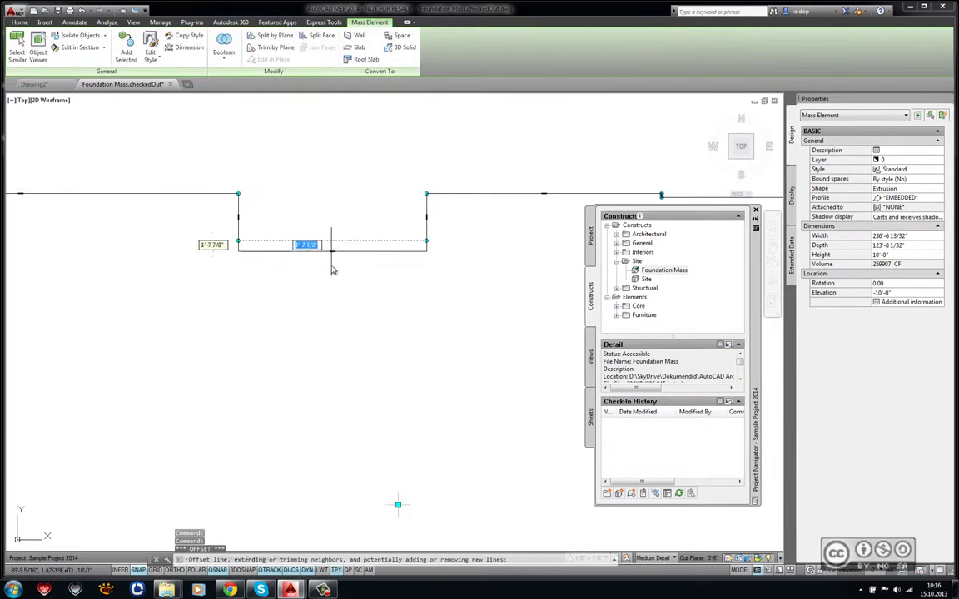
pyautogui.click(332, 272)
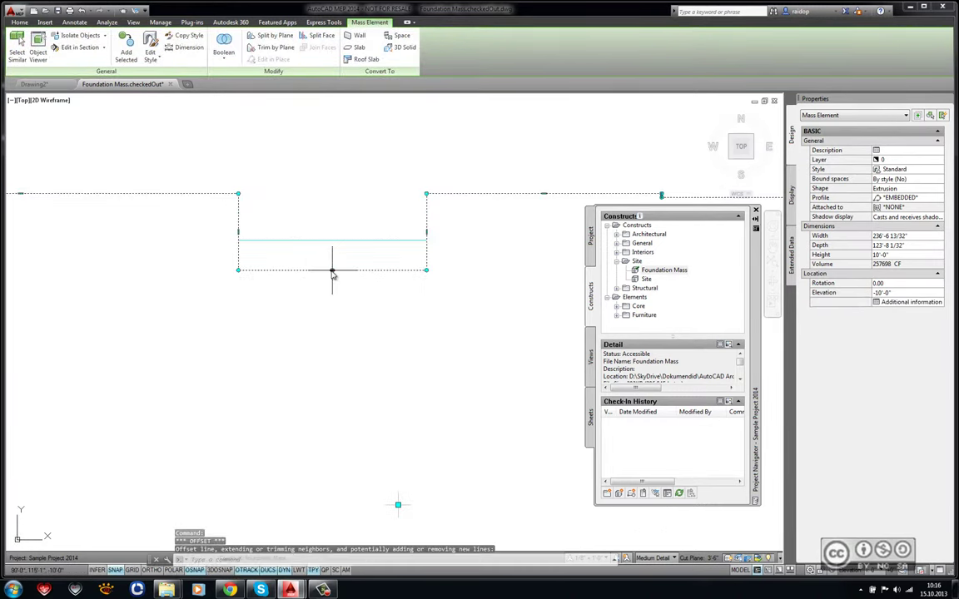
pyautogui.press('Escape')
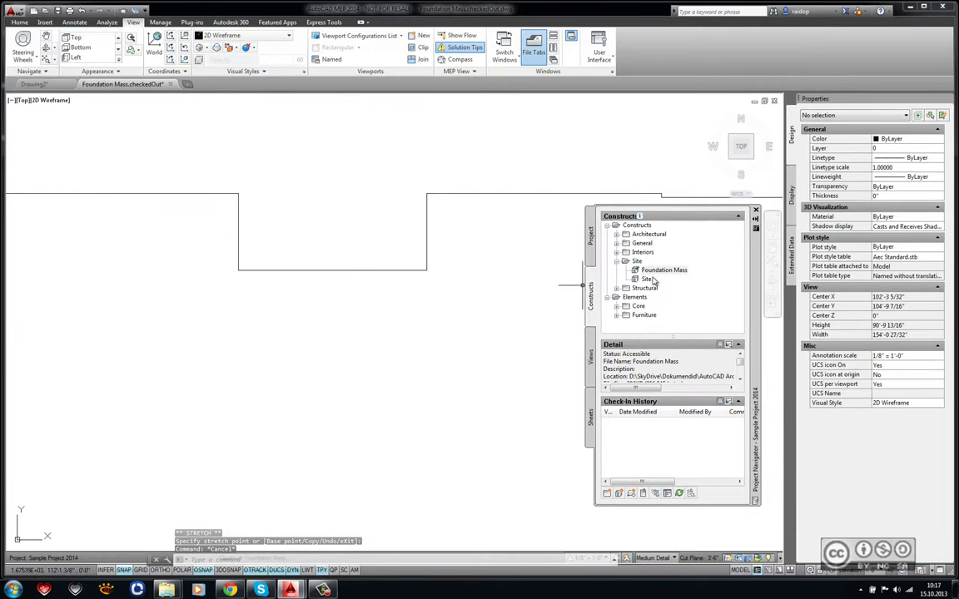
# Check in Foundation Mass with the comment 'Vundamendi perimeetrit redigeeritud'.
pyautogui.rightClick(656, 273)
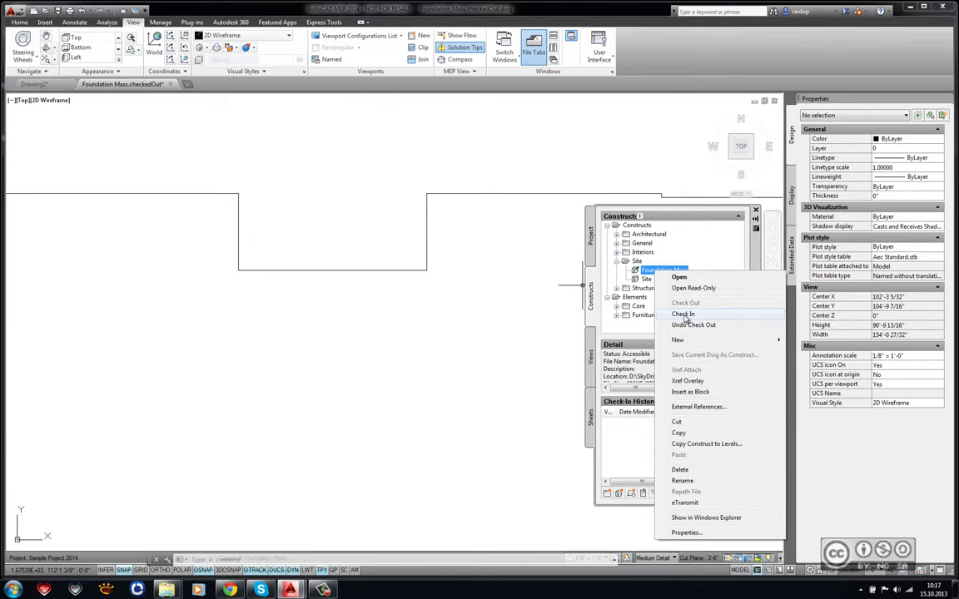
pyautogui.click(682, 315)
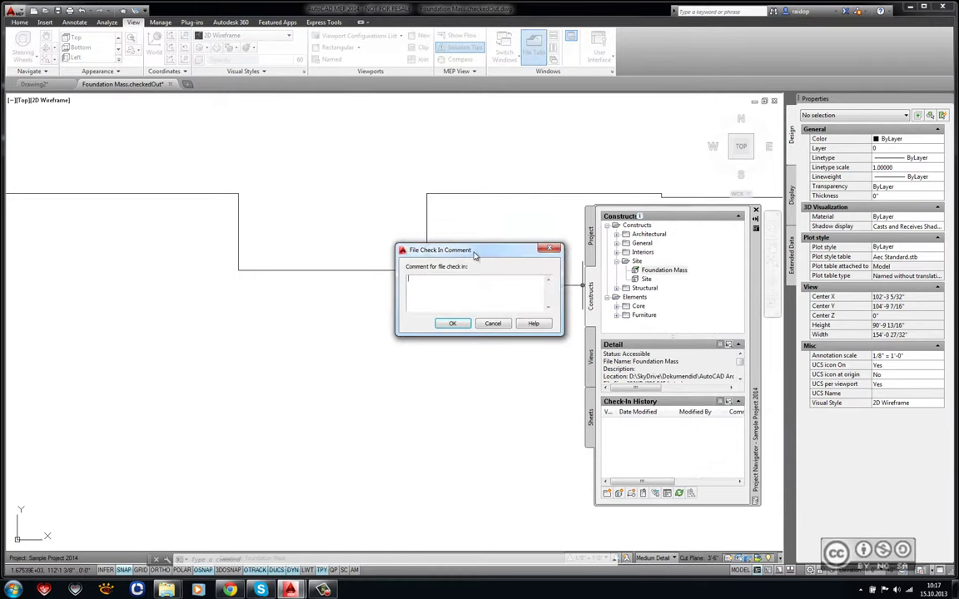
pyautogui.moveTo(475, 255); pyautogui.dragTo(462, 258)
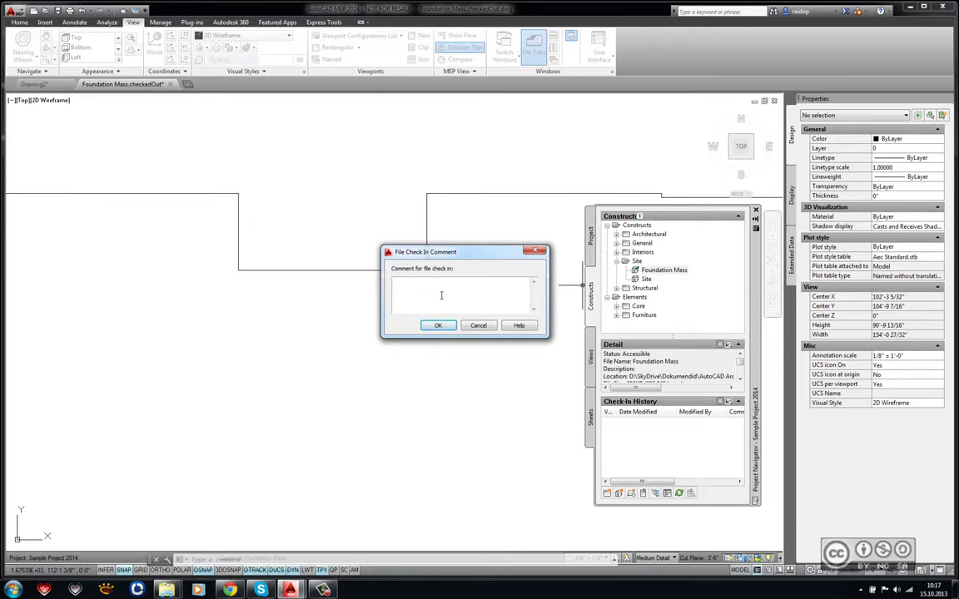
pyautogui.write('Fundament')
pyautogui.write(' perimeetr')
pyautogui.write('muudetud')
pyautogui.click(438, 325)
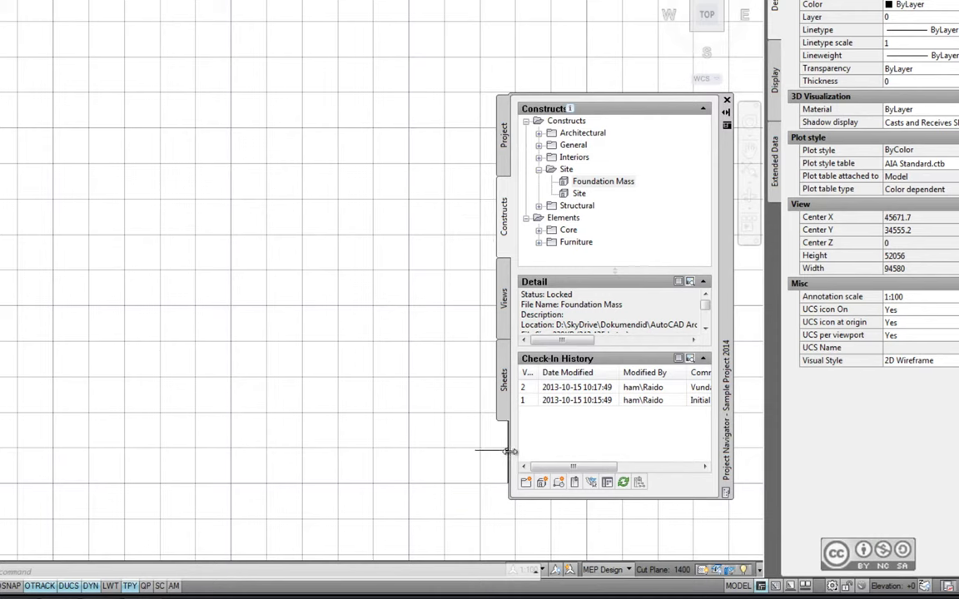
# Widen the Project Navigator to read both check-in comments, then reopen the Foundation Mass drawing.
pyautogui.moveTo(507, 452); pyautogui.dragTo(380, 455)
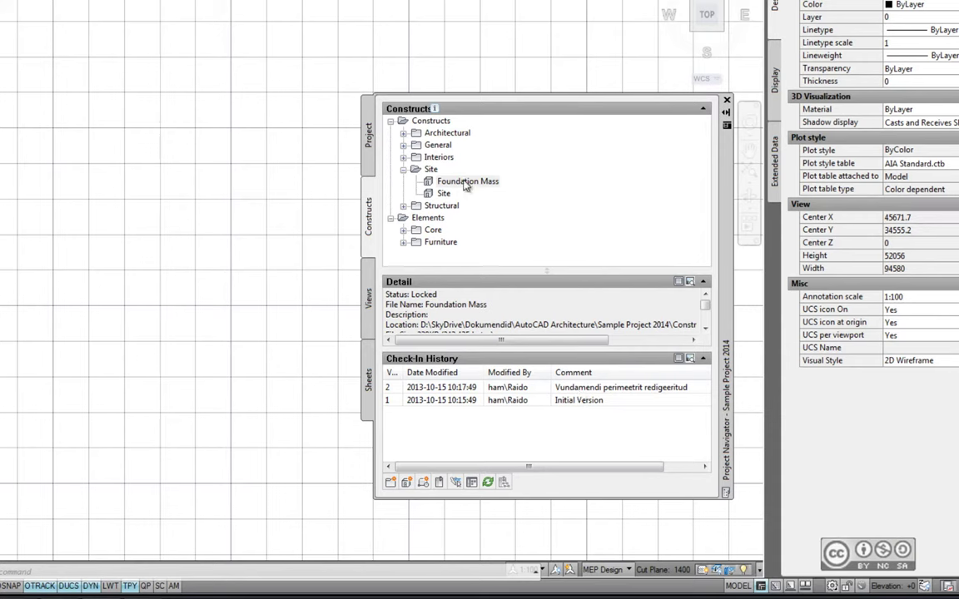
pyautogui.moveTo(467, 182)
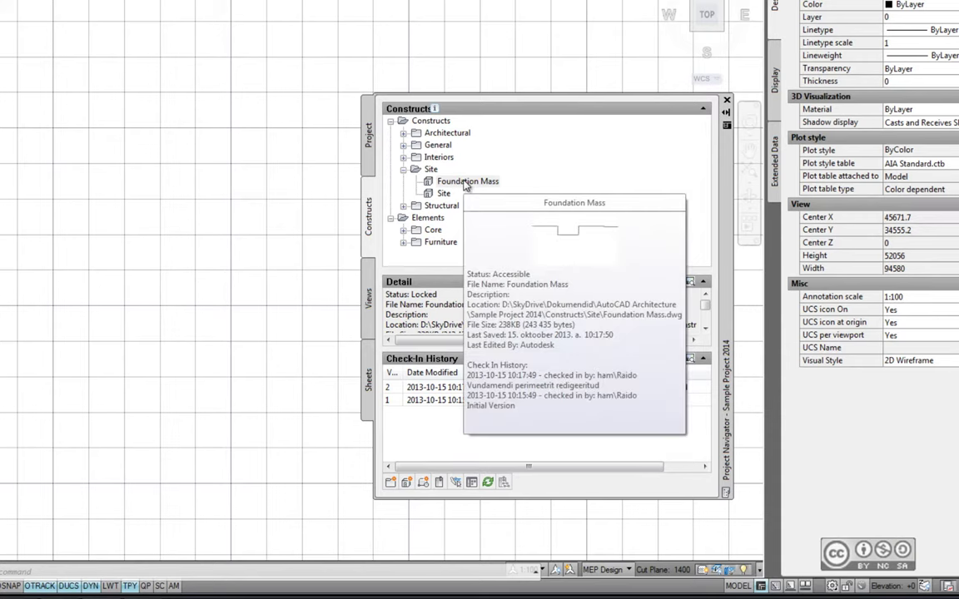
pyautogui.doubleClick(464, 183)
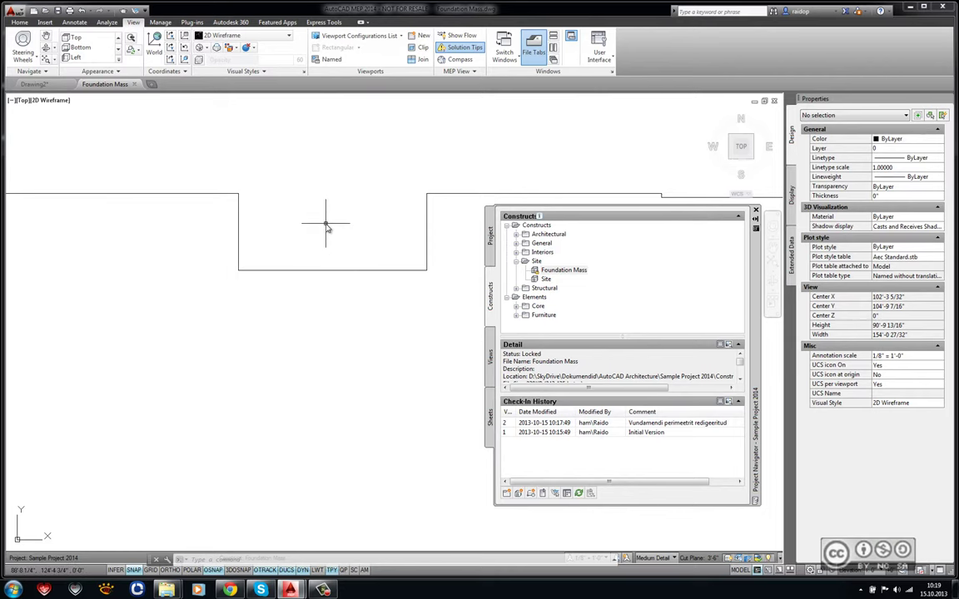
# Close Foundation Mass, roll it back to Initial Version 1 (logged as version 3), and return to Cloud Sync in Chrome.
pyautogui.click(136, 85)
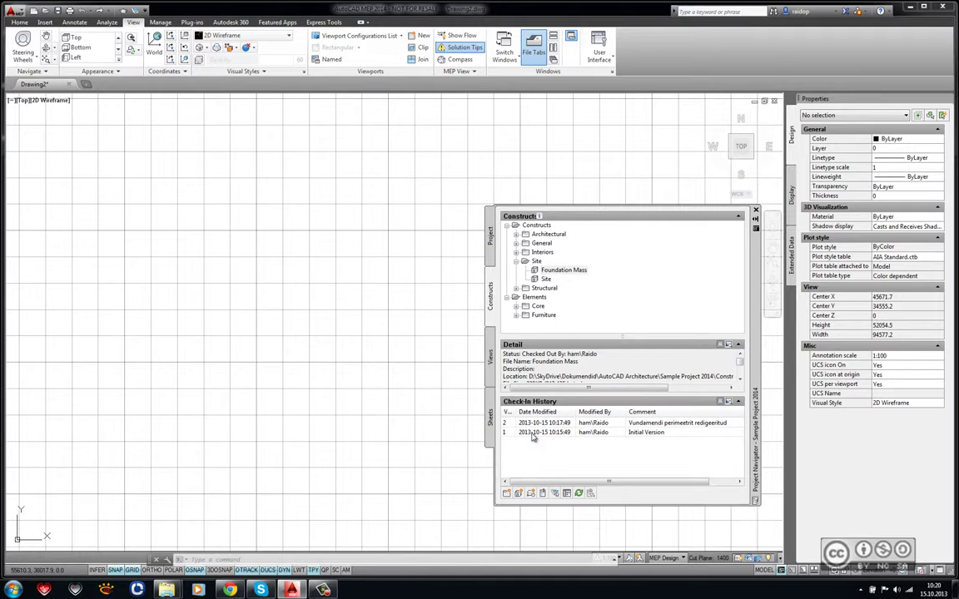
pyautogui.rightClick(532, 436)
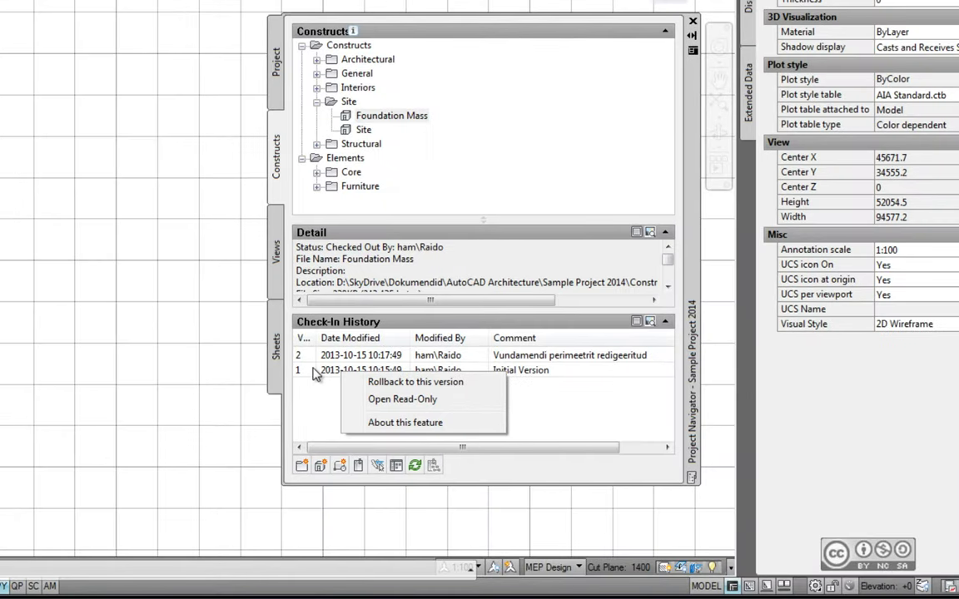
pyautogui.click(426, 384)
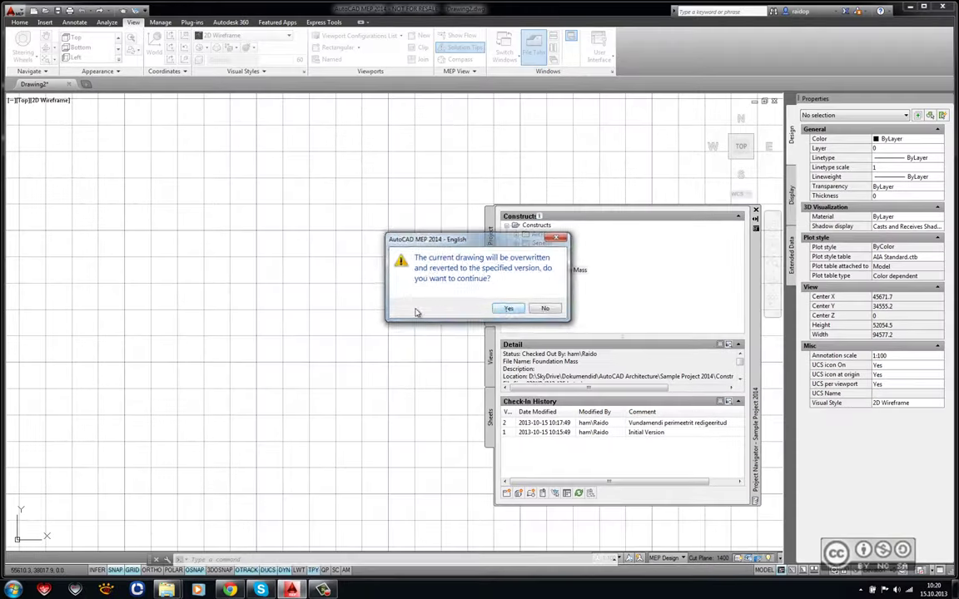
pyautogui.click(305, 175)
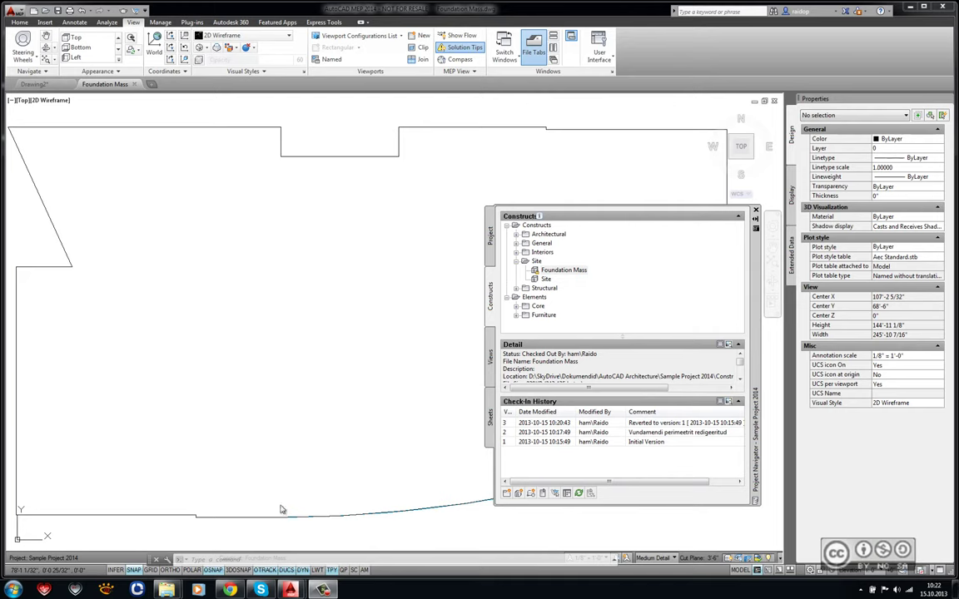
pyautogui.click(229, 588)
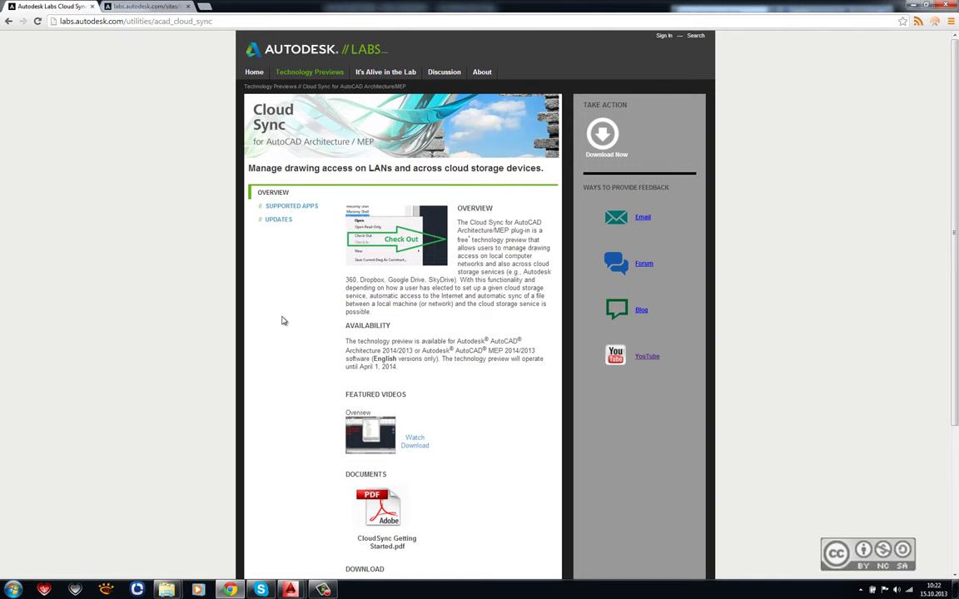
# Switch to the CloudSync Getting Started PDF tab at its About Cloud Sync section.
pyautogui.hotkey('ctrl', 'Tab')
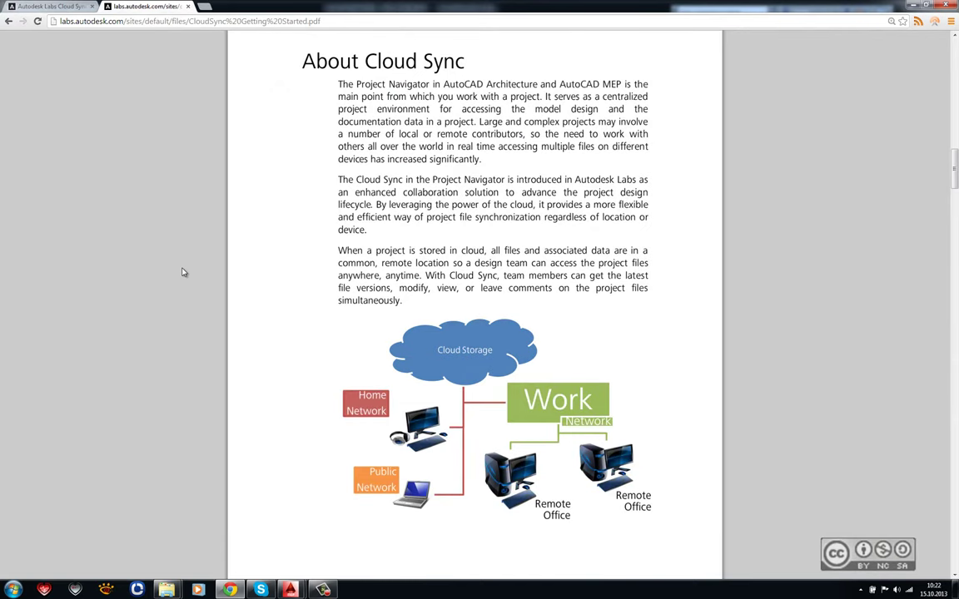